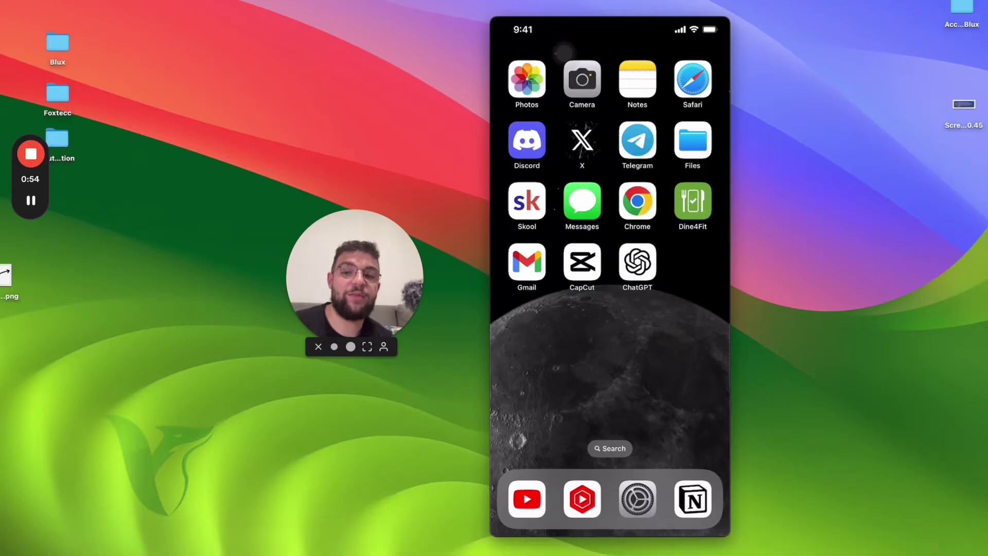
Bring Finder forward and open the connected iPhone's device page from the sidebar
{"action": "left_click", "coordinate": [77, 545]}
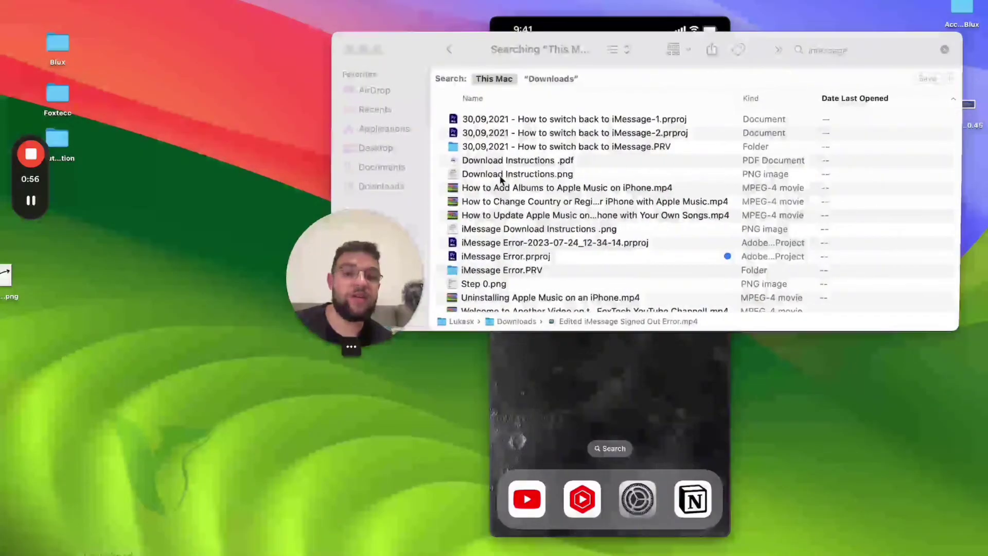
{"action": "left_click_drag", "start_coordinate": [582, 61], "coordinate": [717, 65]}
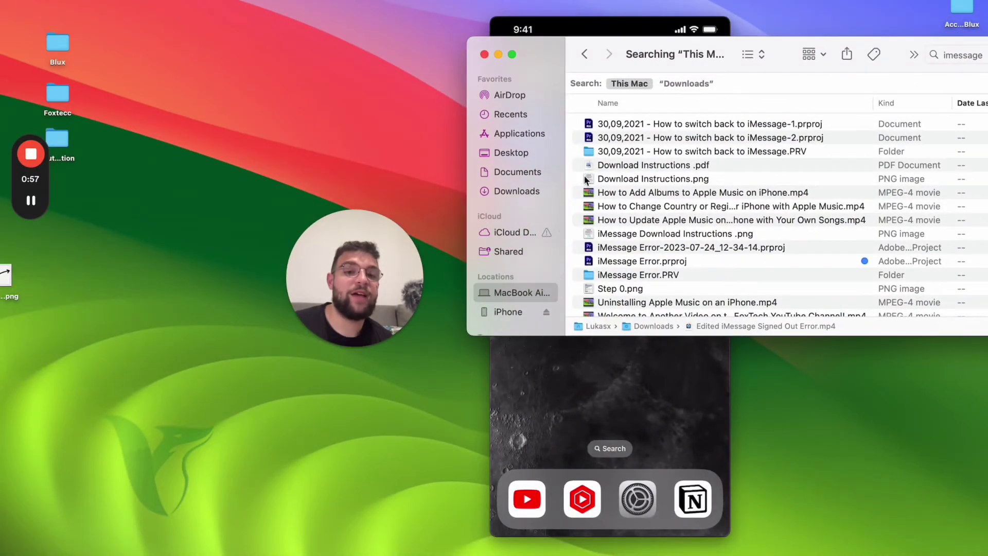
{"action": "left_click", "coordinate": [508, 297]}
{"action": "left_click", "coordinate": [508, 311]}
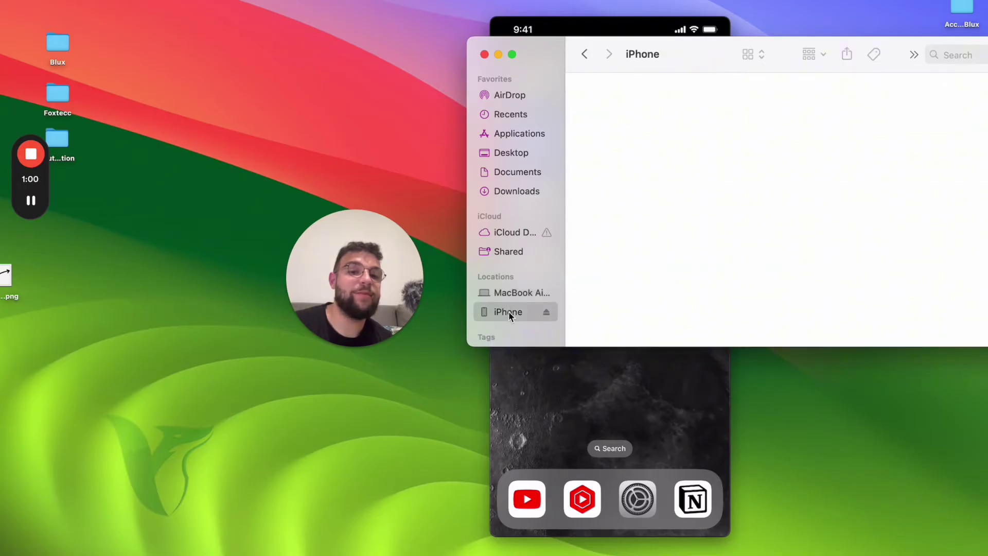
{"action": "left_click_drag", "start_coordinate": [676, 55], "coordinate": [516, 107]}
Rearrange the desktop windows, then refocus Finder and shift it slightly left
{"action": "left_click", "coordinate": [410, 230]}
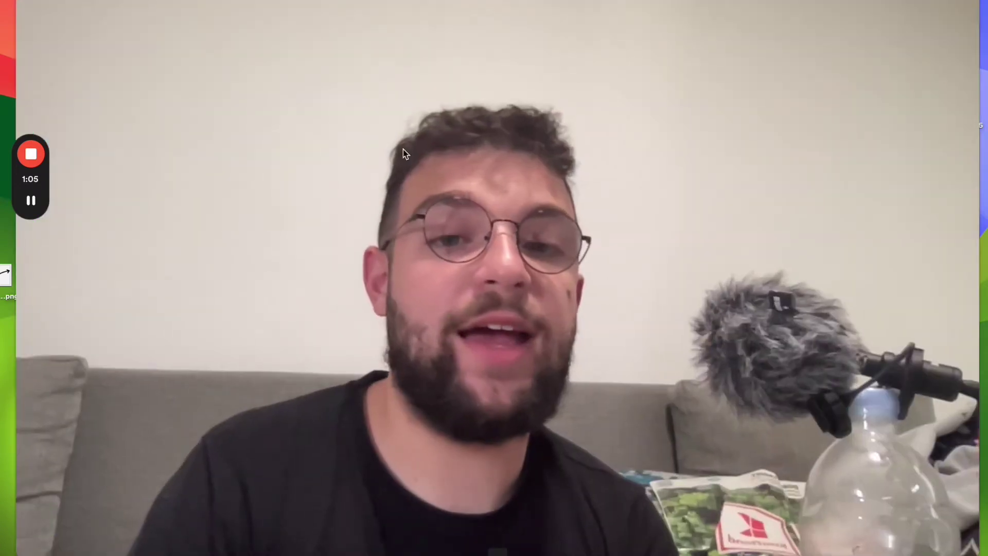
{"action": "left_click", "coordinate": [265, 126]}
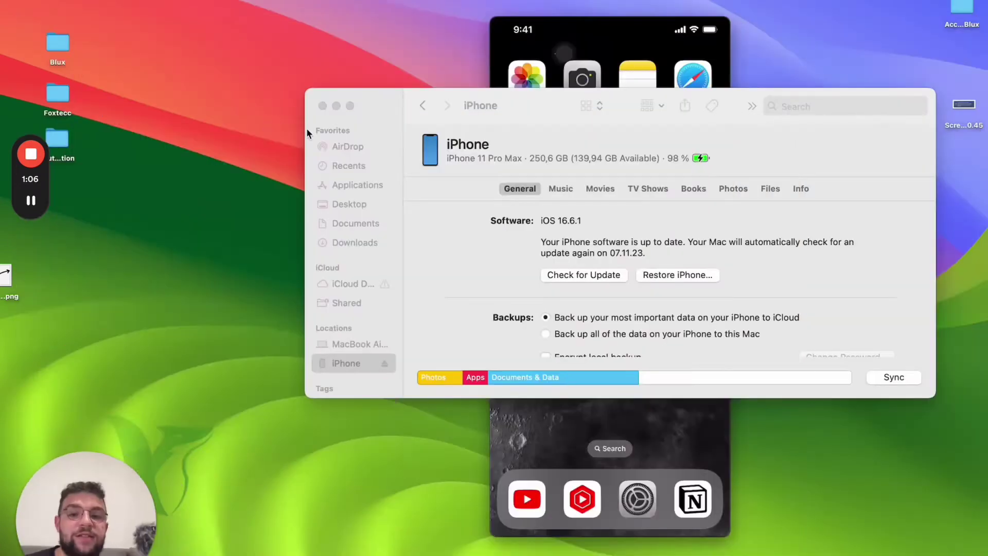
{"action": "left_click_drag", "start_coordinate": [116, 495], "coordinate": [288, 264]}
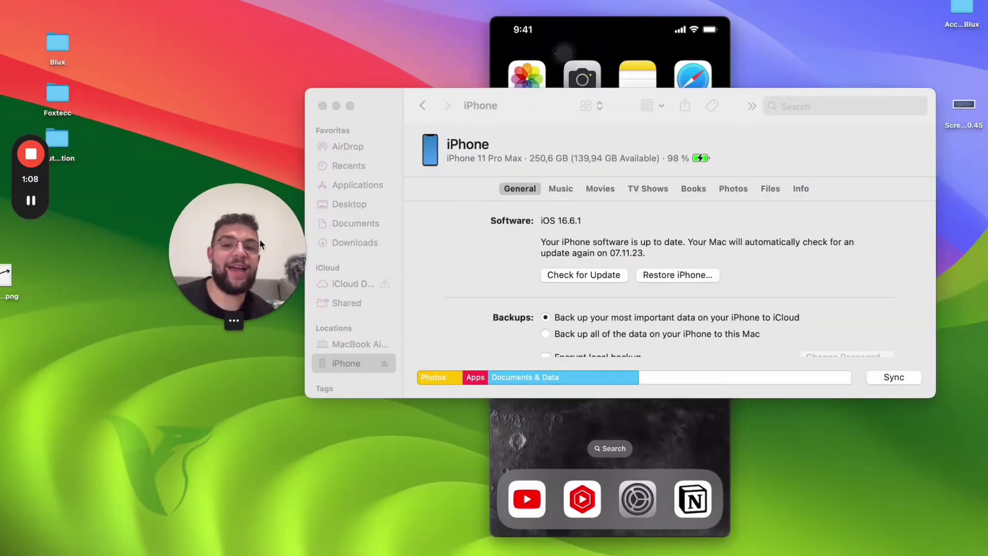
{"action": "left_click", "coordinate": [488, 116]}
{"action": "left_click_drag", "start_coordinate": [531, 116], "coordinate": [513, 120]}
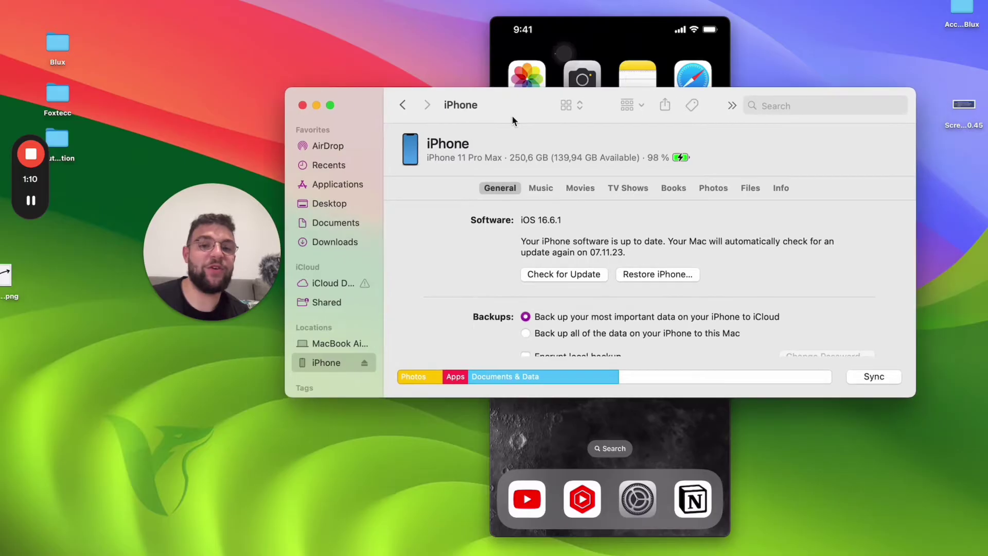
Check the iPhone's Music tab showing Cloud Music Library, run Sync, then minimize Finder
{"action": "left_click", "coordinate": [541, 188]}
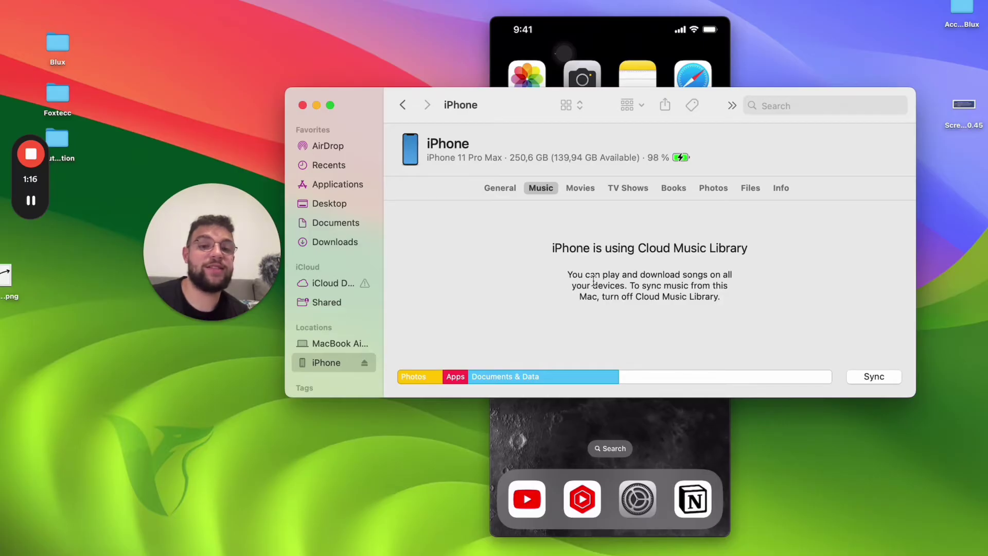
{"action": "left_click", "coordinate": [870, 375]}
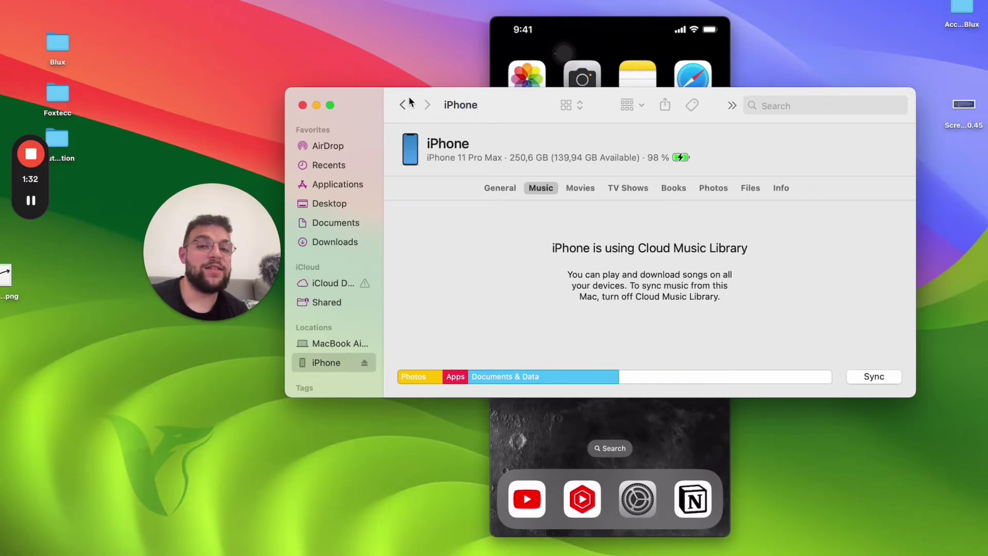
{"action": "left_click", "coordinate": [316, 105]}
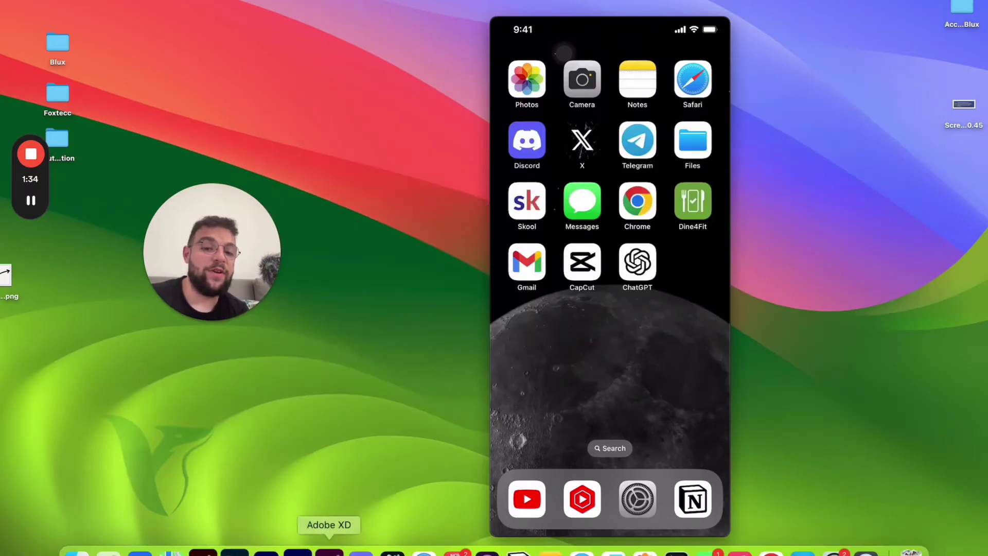
Launch Music from the Dock and drag its Recently Added window into place
{"action": "left_click", "coordinate": [739, 552]}
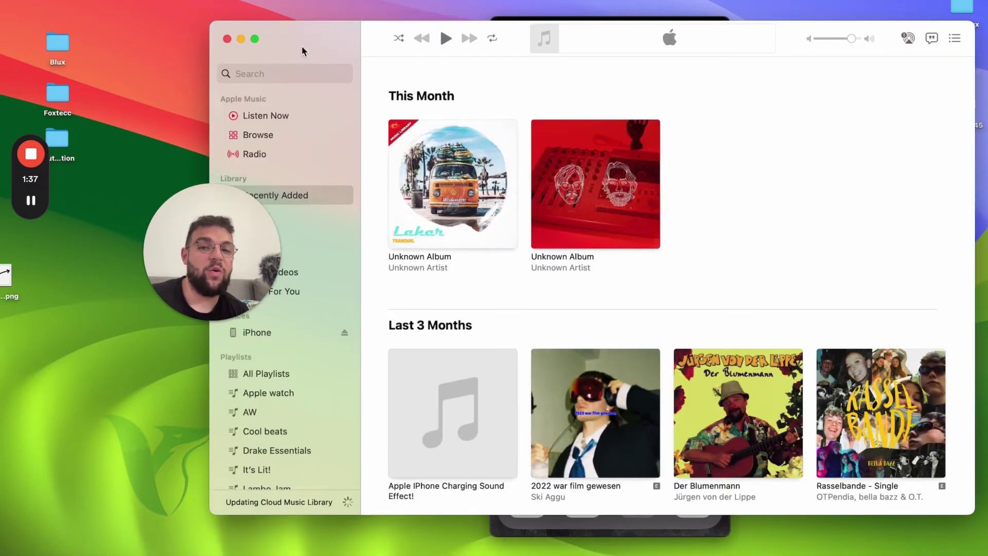
{"action": "left_click_drag", "start_coordinate": [302, 45], "coordinate": [500, 59]}
{"action": "left_click_drag", "start_coordinate": [229, 240], "coordinate": [284, 261]}
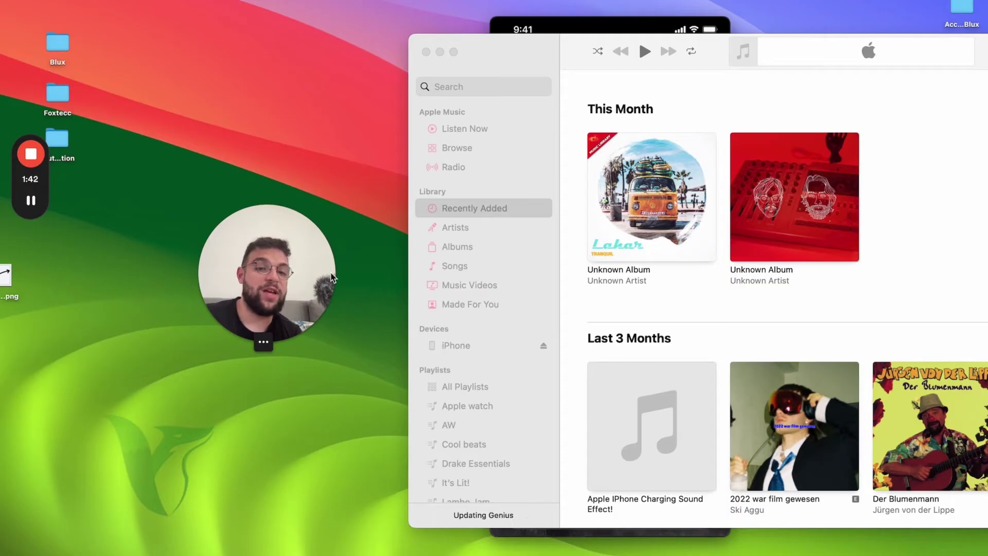
Select iPhone under Devices in Music, then close the Finder window showing the iPhone
{"action": "left_click", "coordinate": [432, 347]}
{"action": "left_click", "coordinate": [458, 346]}
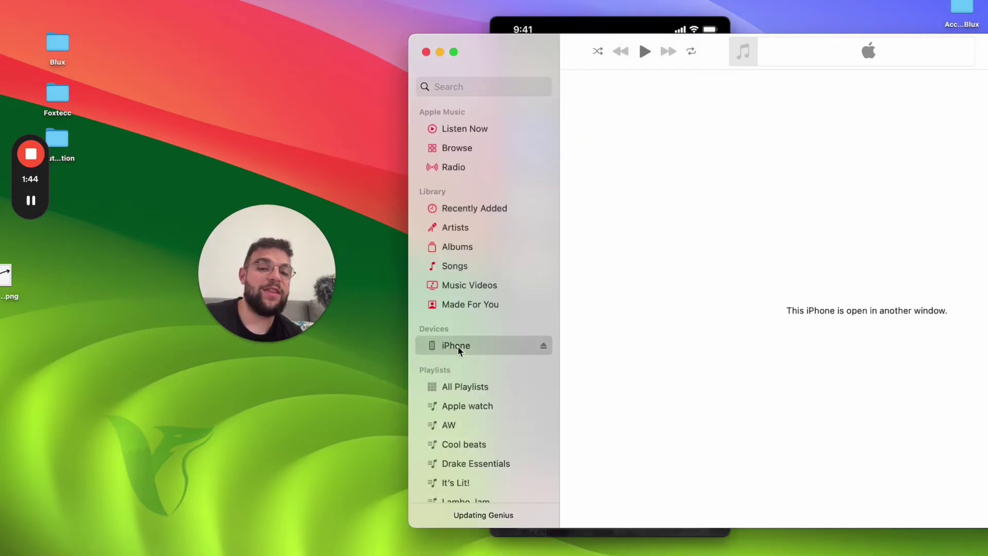
{"action": "left_click_drag", "start_coordinate": [545, 57], "coordinate": [421, 54]}
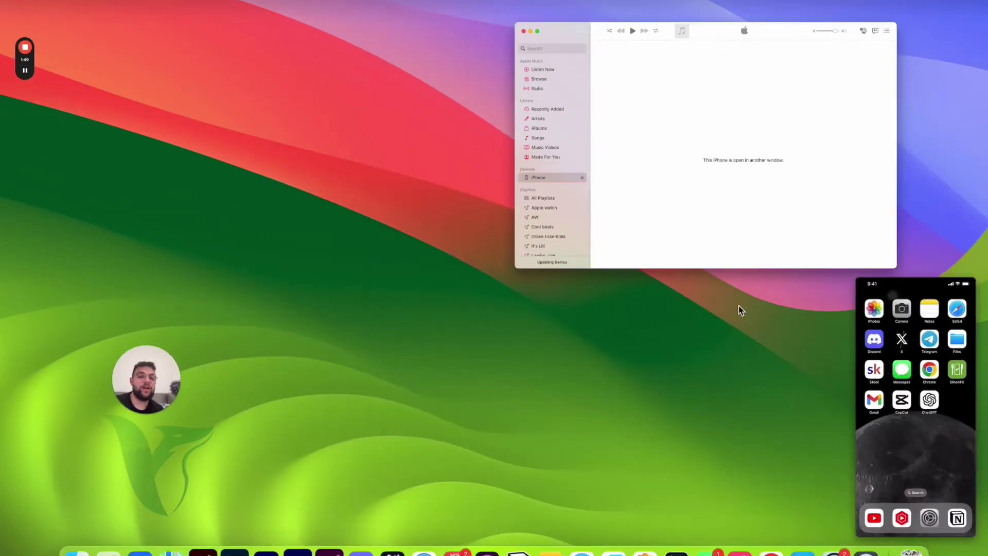
{"action": "left_click", "coordinate": [81, 551]}
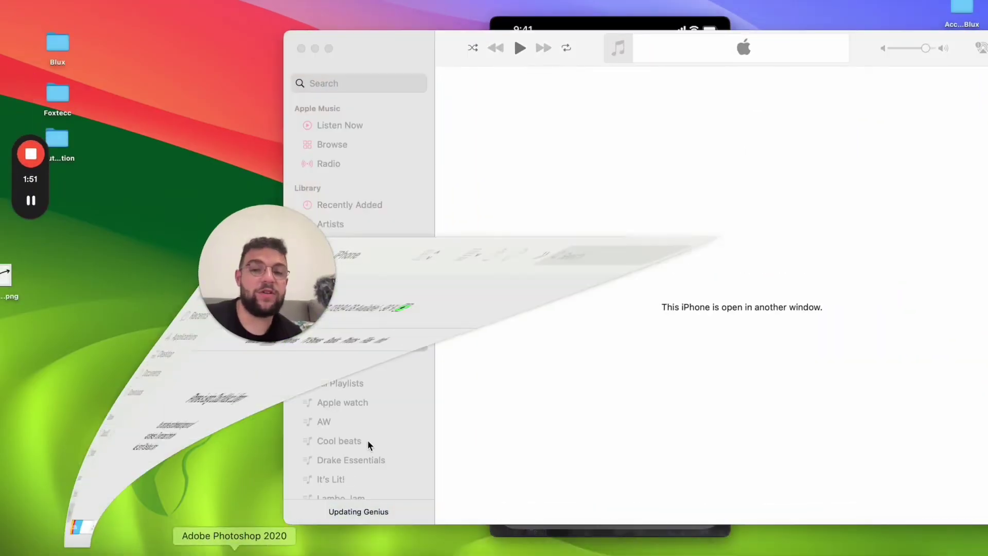
{"action": "left_click", "coordinate": [514, 58]}
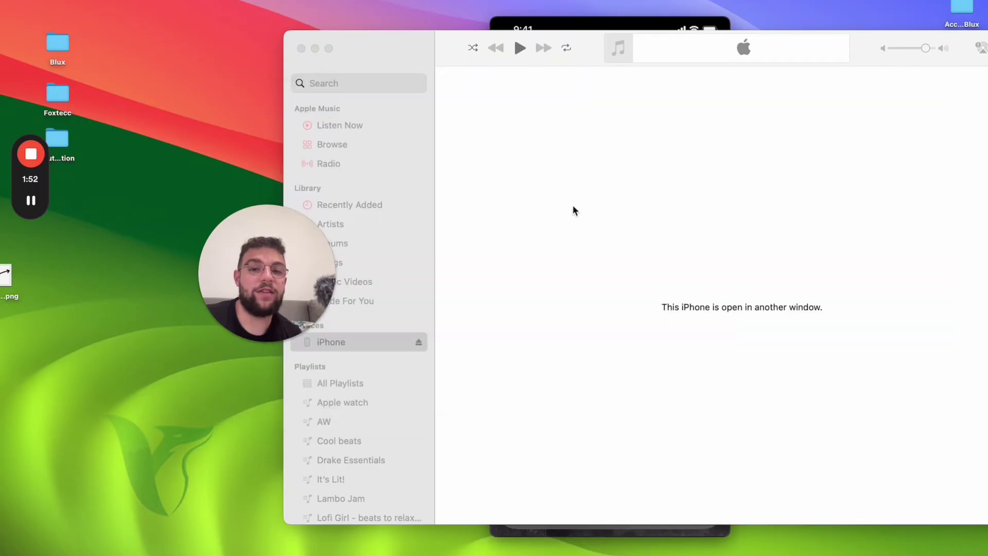
{"action": "left_click", "coordinate": [639, 280]}
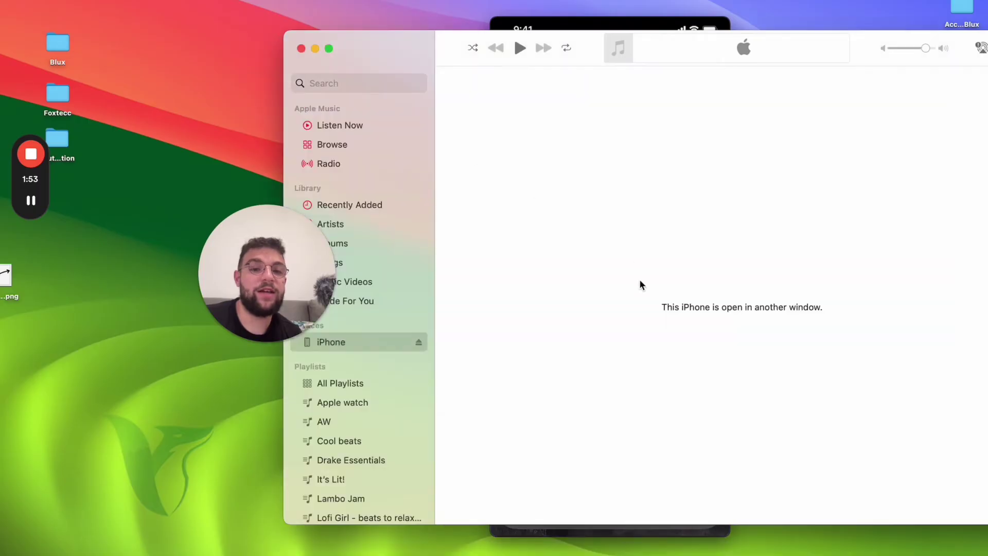
Scroll through the iPhone's synced Voice Memos list, then reselect iPhone to reload it
{"action": "left_click", "coordinate": [358, 303]}
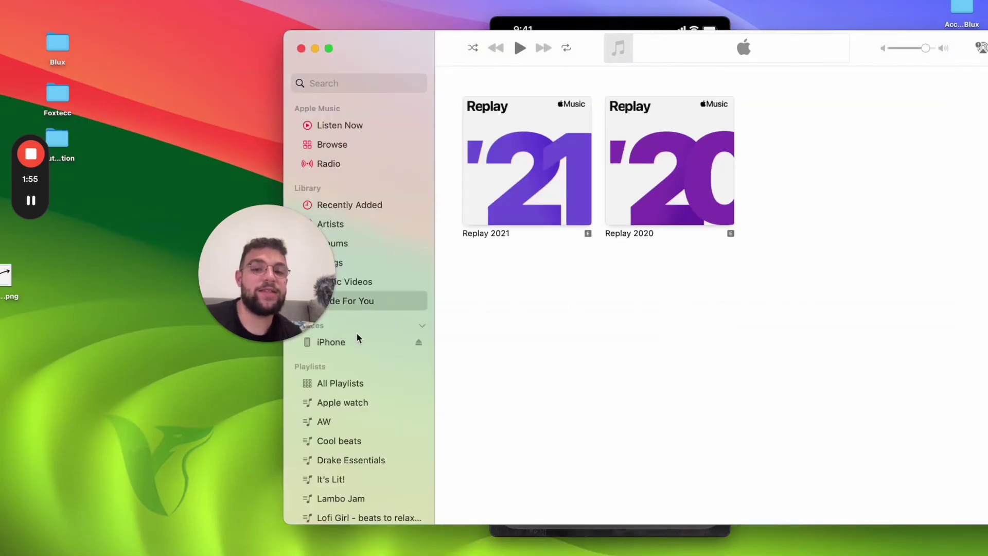
{"action": "left_click", "coordinate": [356, 340]}
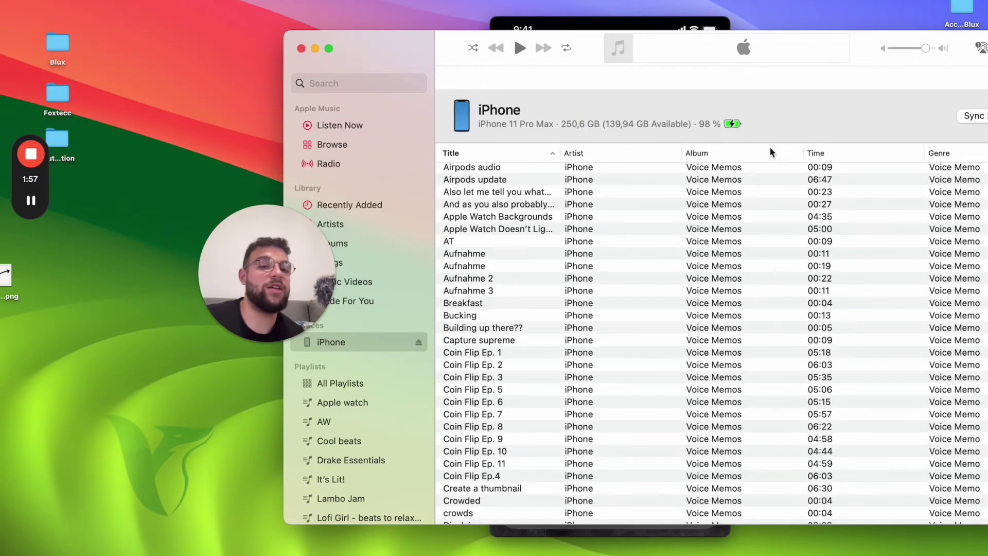
{"action": "scroll", "coordinate": [670, 223], "scroll_direction": "down", "scroll_amount": 20}
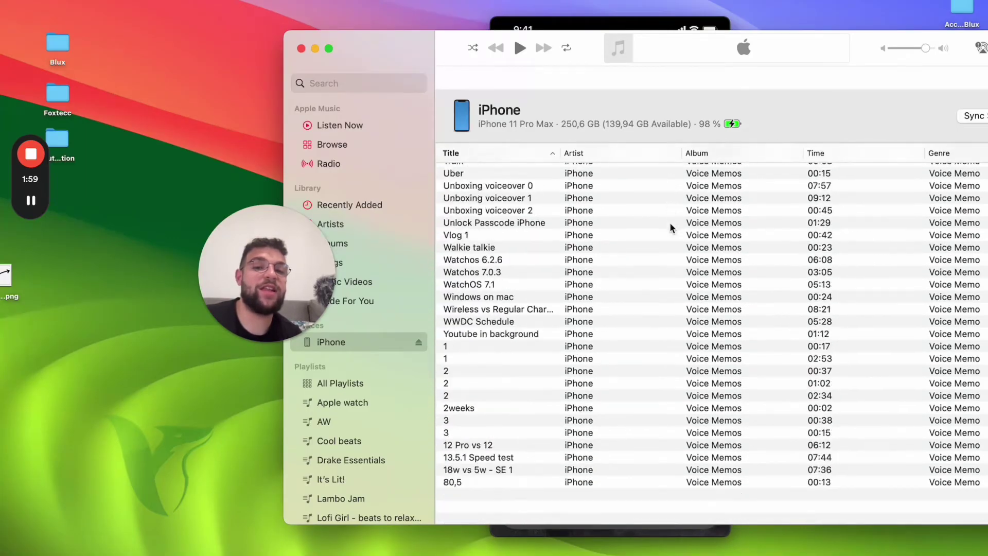
{"action": "scroll", "coordinate": [669, 226], "scroll_direction": "up", "scroll_amount": 20}
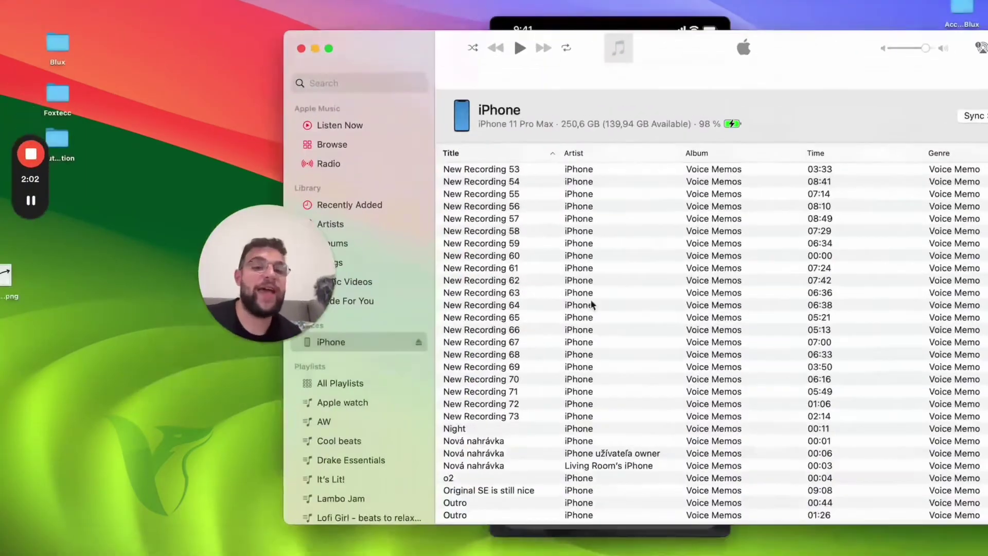
{"action": "scroll", "coordinate": [571, 308], "scroll_direction": "down", "scroll_amount": 20}
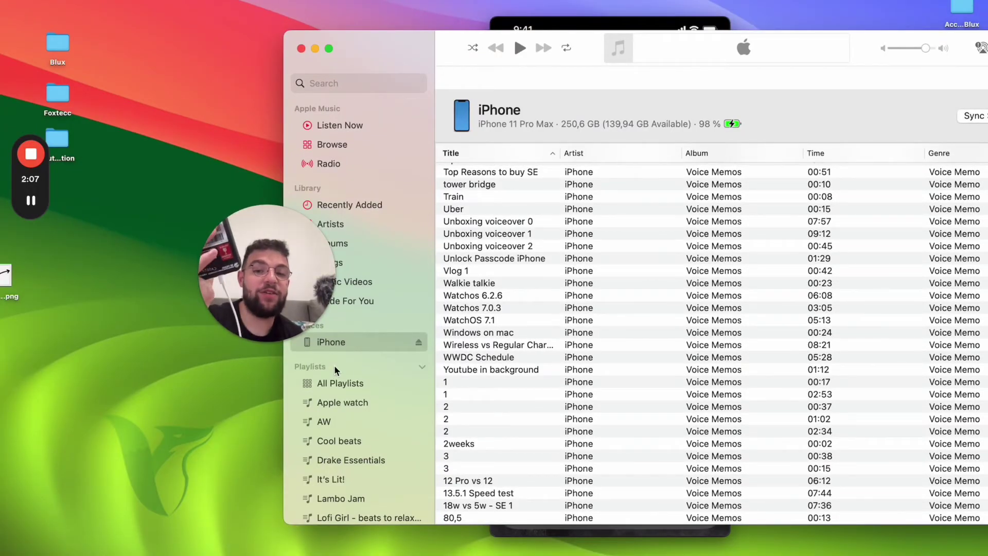
{"action": "left_click", "coordinate": [348, 344]}
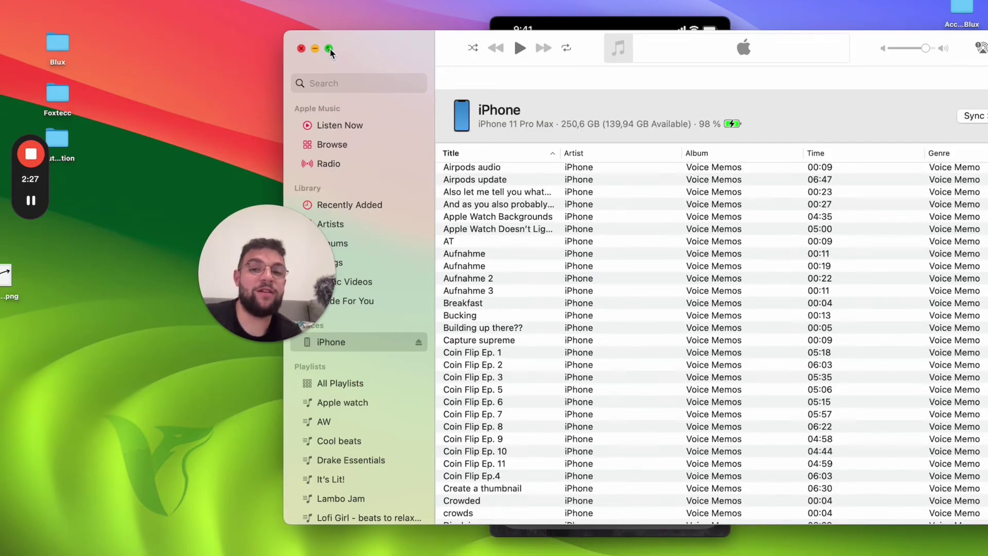
Minimise Music and nudge the mirrored iPhone Movie Recording window slightly left
{"action": "mouse_move", "coordinate": [332, 50]}
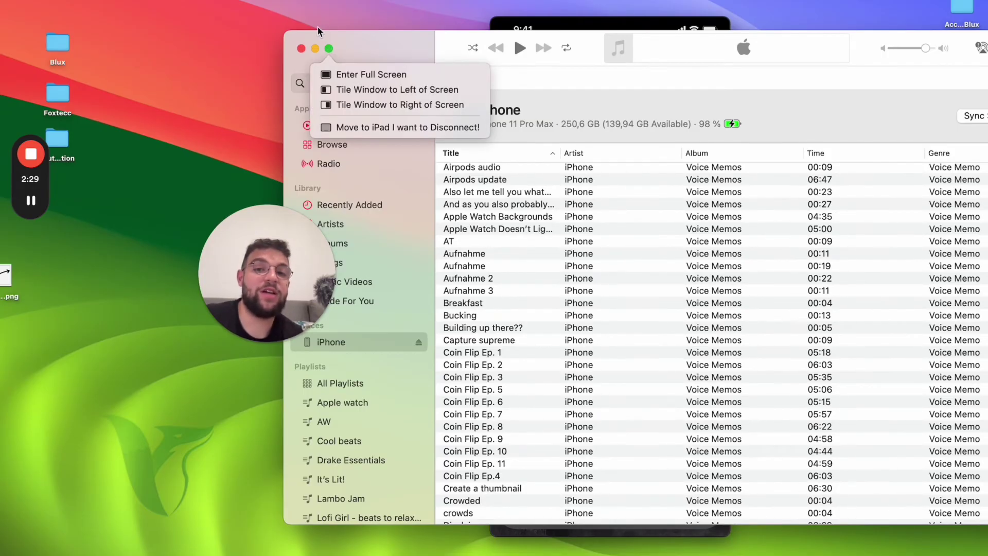
{"action": "left_click", "coordinate": [313, 48]}
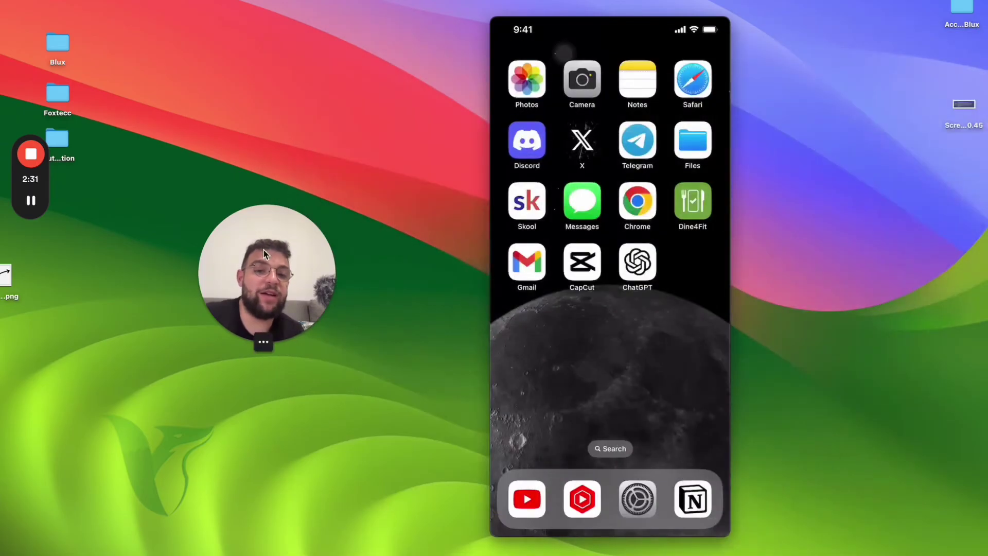
{"action": "left_click_drag", "start_coordinate": [289, 252], "coordinate": [366, 251]}
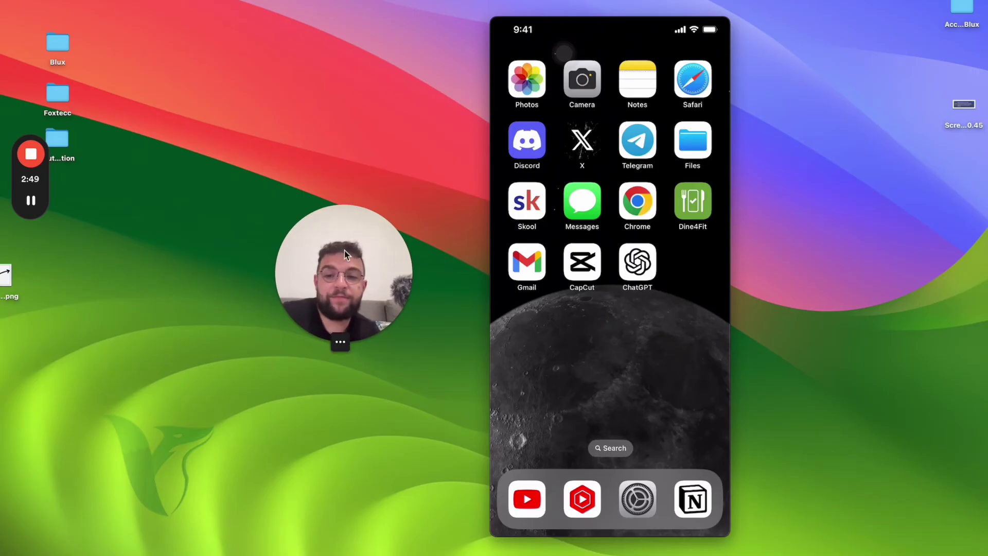
{"action": "left_click_drag", "start_coordinate": [345, 254], "coordinate": [325, 249]}
{"action": "left_click_drag", "start_coordinate": [572, 35], "coordinate": [560, 30]}
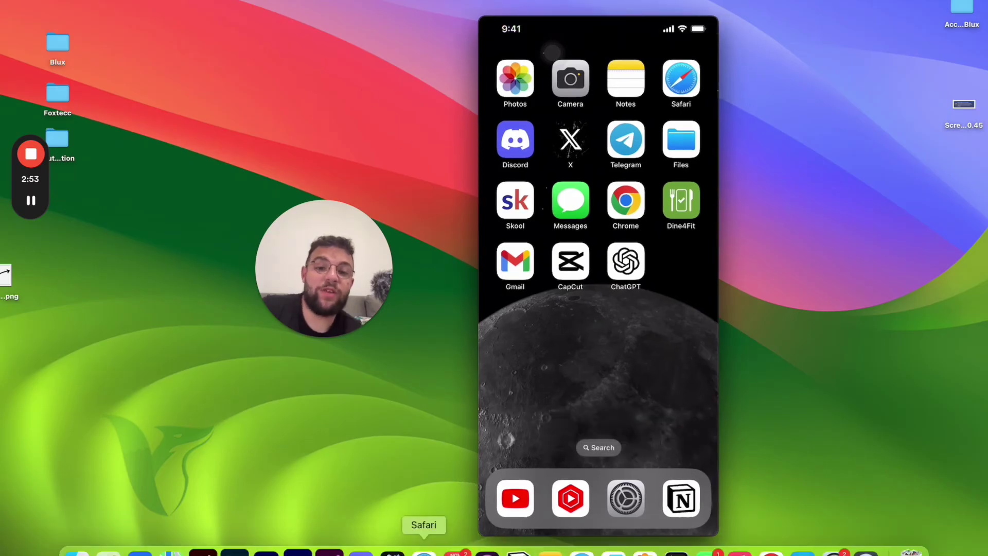
Bring up Safari showing the Skool Classroom page
{"action": "left_click", "coordinate": [419, 551]}
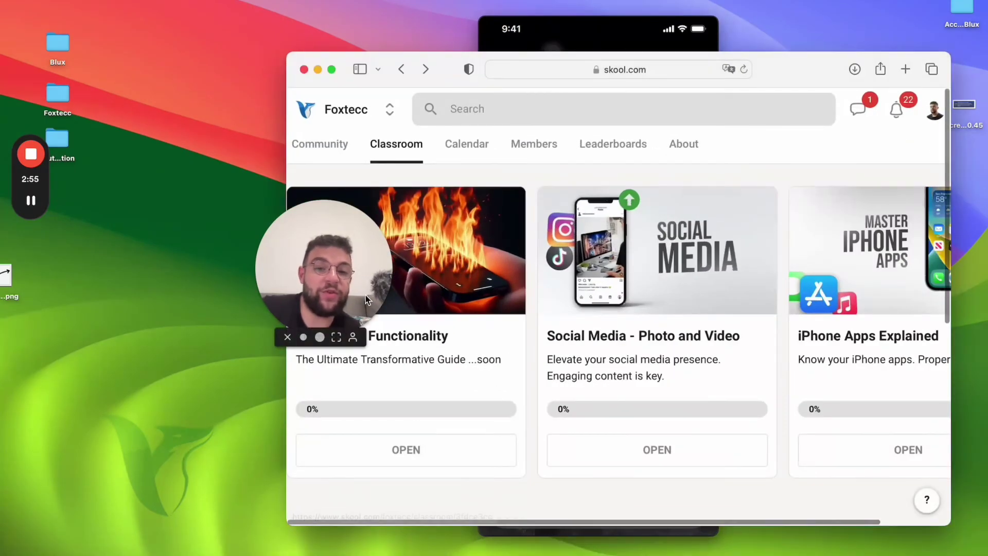
{"action": "left_click_drag", "start_coordinate": [365, 295], "coordinate": [263, 289]}
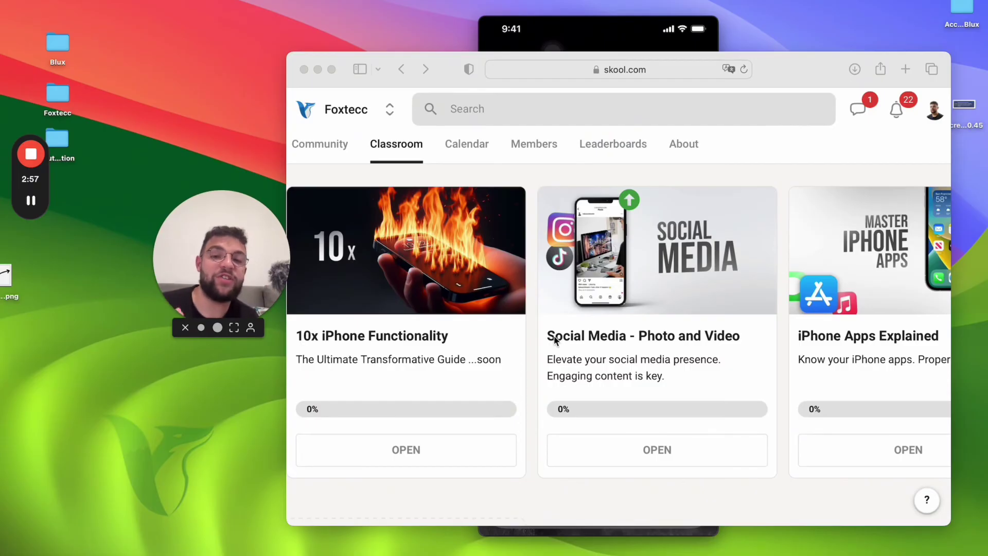
{"action": "scroll", "coordinate": [555, 339], "scroll_direction": "right", "scroll_amount": 3}
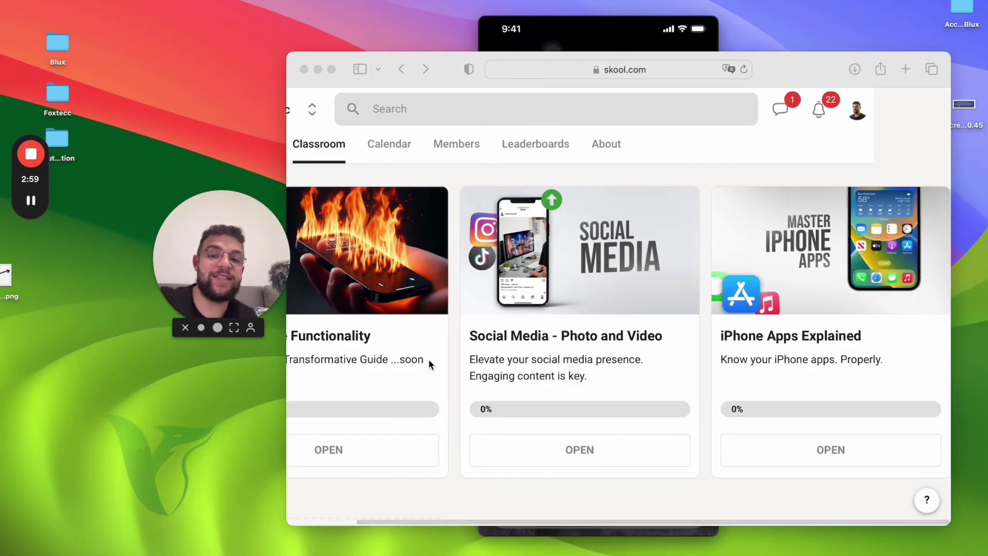
{"action": "left_click", "coordinate": [619, 271]}
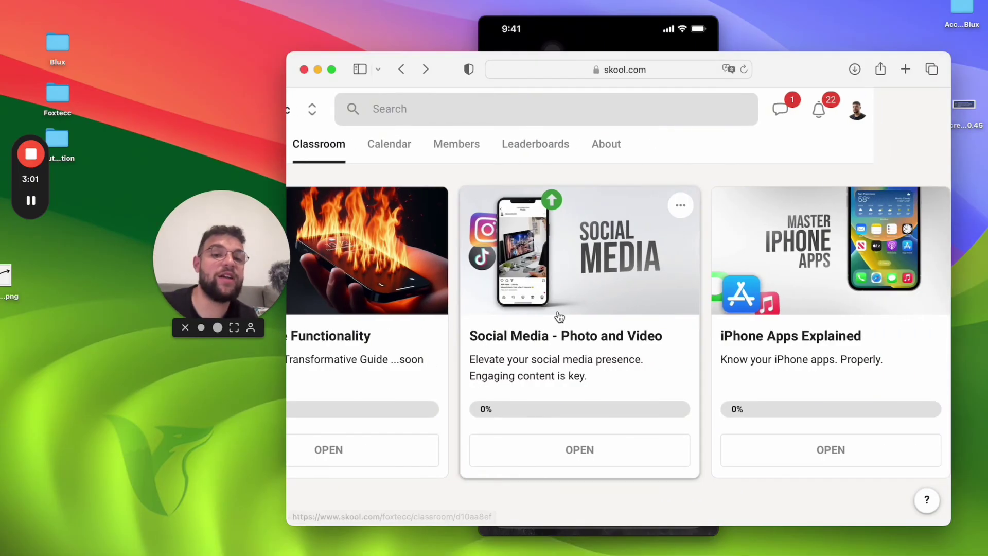
Preview the Social Media - Photo and Video course, scrolling through its content
{"action": "left_click", "coordinate": [569, 289]}
{"action": "scroll", "coordinate": [516, 288], "scroll_direction": "down", "scroll_amount": 2}
{"action": "scroll", "coordinate": [470, 241], "scroll_direction": "up", "scroll_amount": 1}
{"action": "scroll", "coordinate": [468, 242], "scroll_direction": "down", "scroll_amount": 4}
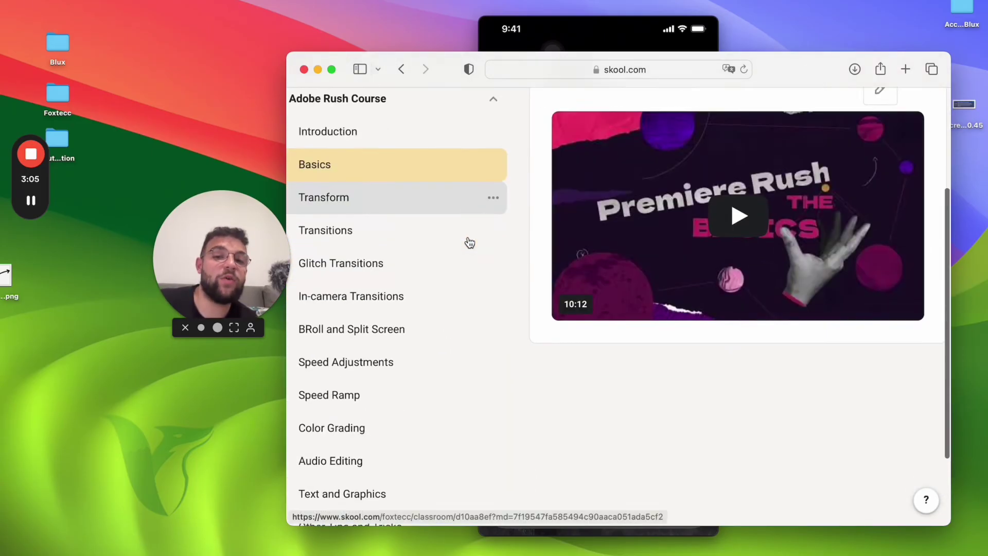
{"action": "scroll", "coordinate": [468, 242], "scroll_direction": "up", "scroll_amount": 5}
{"action": "scroll", "coordinate": [464, 198], "scroll_direction": "down", "scroll_amount": 1}
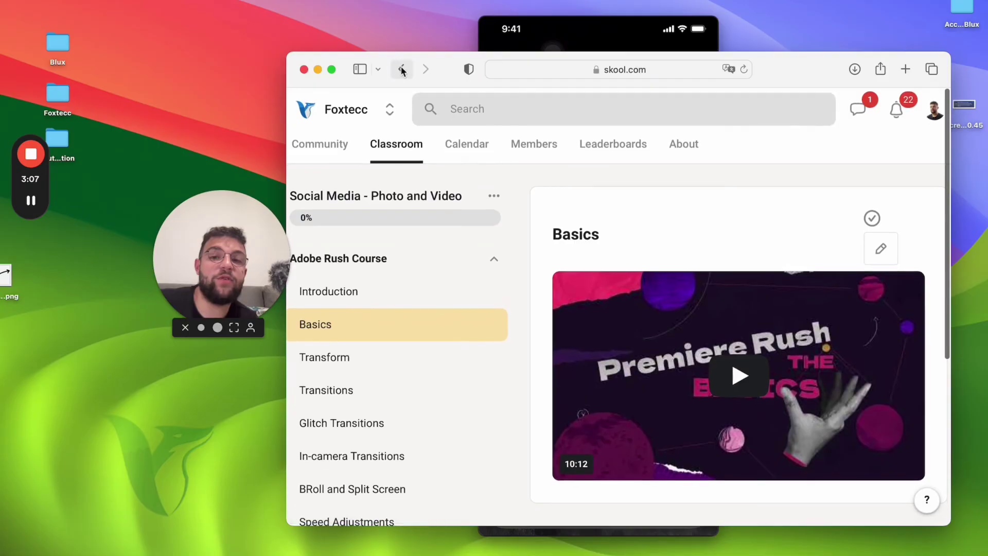
{"action": "scroll", "coordinate": [856, 300], "scroll_direction": "left", "scroll_amount": 5}
{"action": "scroll", "coordinate": [840, 295], "scroll_direction": "right", "scroll_amount": 2}
{"action": "scroll", "coordinate": [841, 294], "scroll_direction": "left", "scroll_amount": 3}
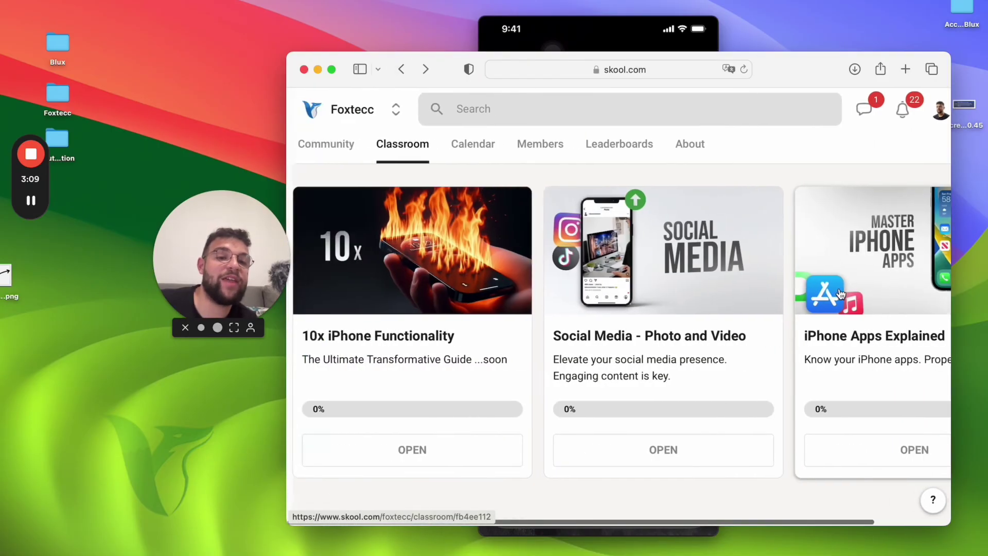
{"action": "scroll", "coordinate": [841, 294], "scroll_direction": "right", "scroll_amount": 3}
{"action": "scroll", "coordinate": [355, 149], "scroll_direction": "left", "scroll_amount": 3}
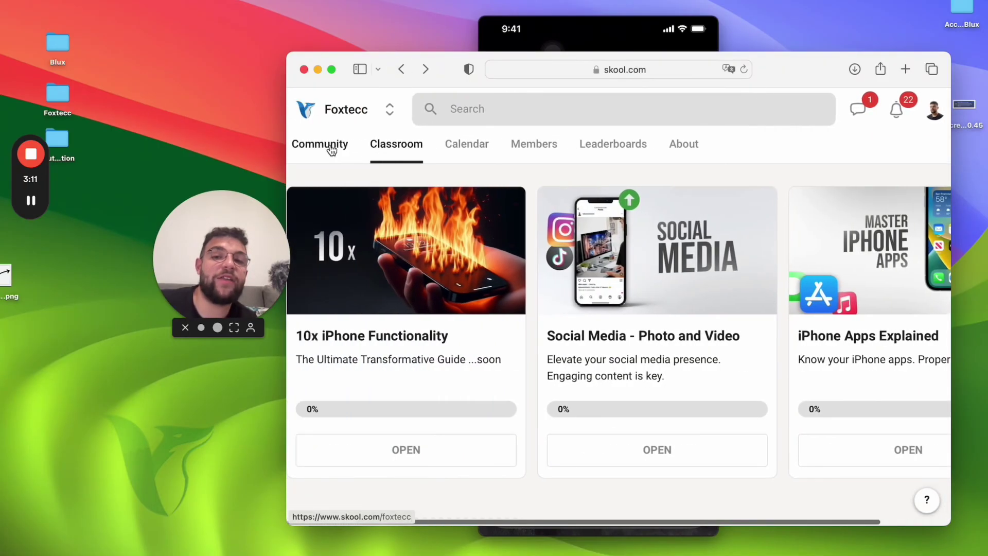
Browse the Community feed, then minimise the Safari window
{"action": "left_click", "coordinate": [329, 148]}
{"action": "scroll", "coordinate": [689, 272], "scroll_direction": "down", "scroll_amount": 4}
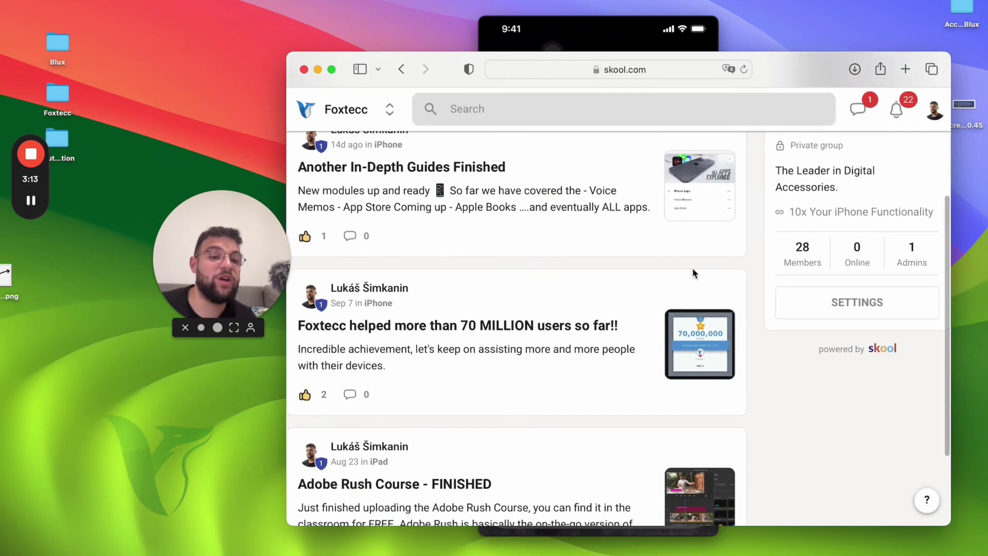
{"action": "scroll", "coordinate": [520, 256], "scroll_direction": "up", "scroll_amount": 4}
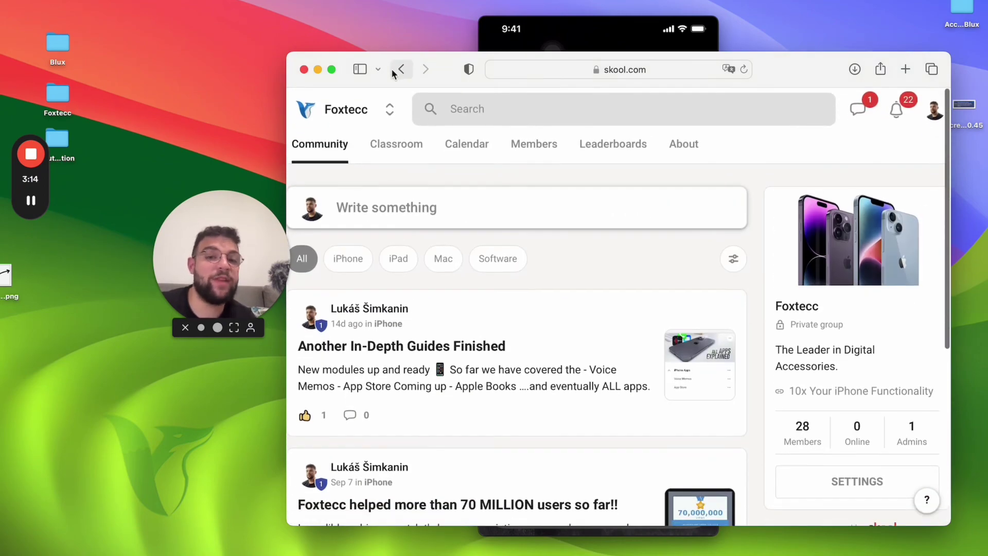
{"action": "left_click", "coordinate": [316, 69]}
Shift the mirrored iPhone window left and show Mission Control with Desktops 1–3
{"action": "left_click_drag", "start_coordinate": [241, 241], "coordinate": [344, 241]}
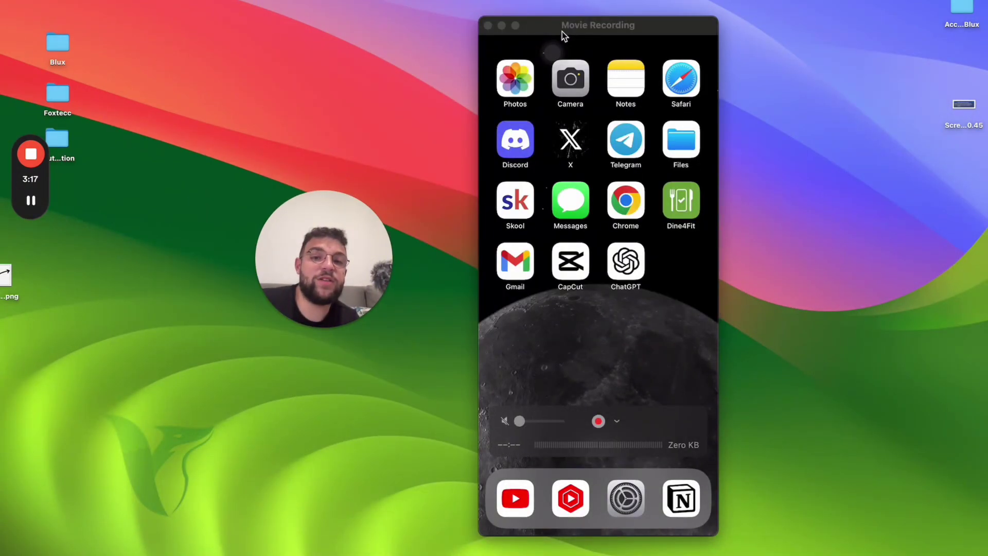
{"action": "left_click_drag", "start_coordinate": [562, 32], "coordinate": [538, 32]}
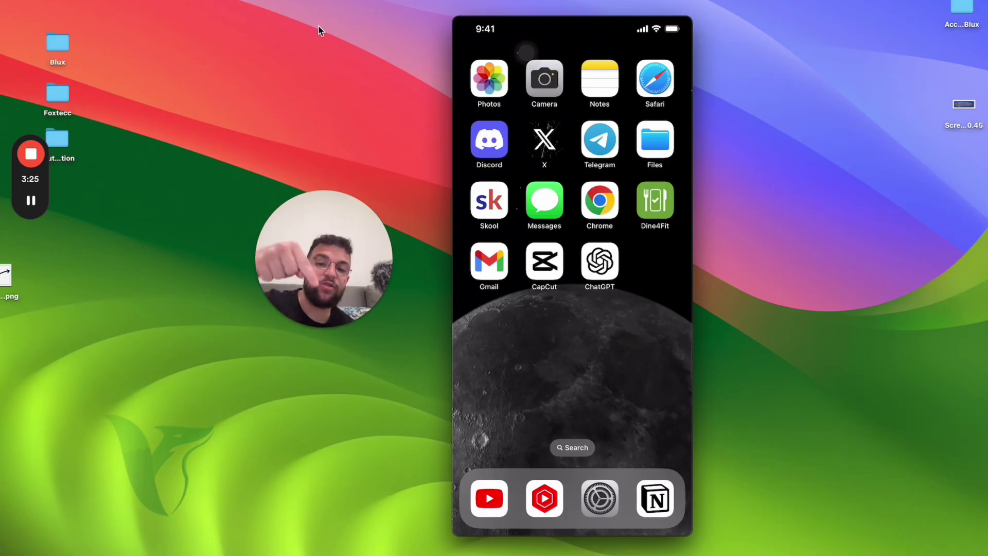
{"action": "key", "text": "ctrl+Up"}
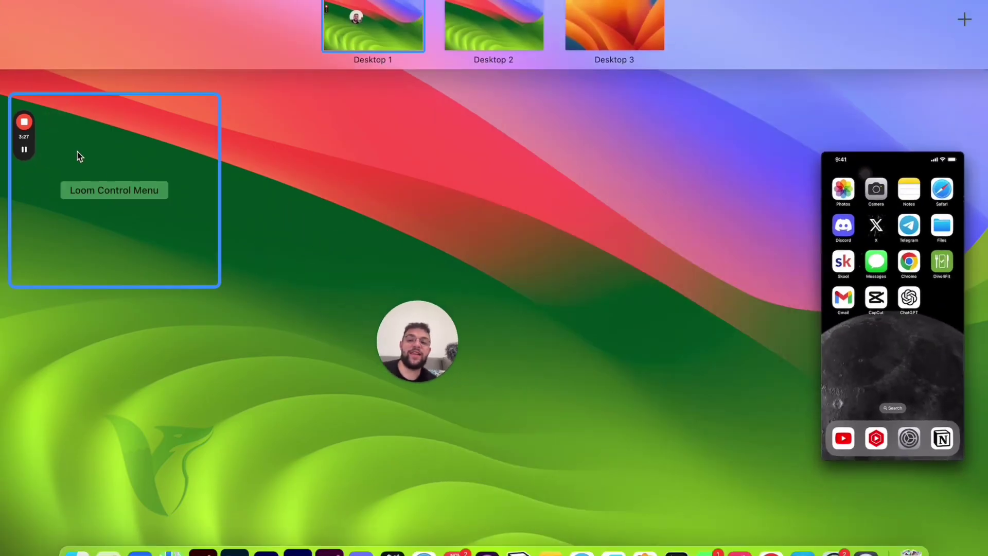